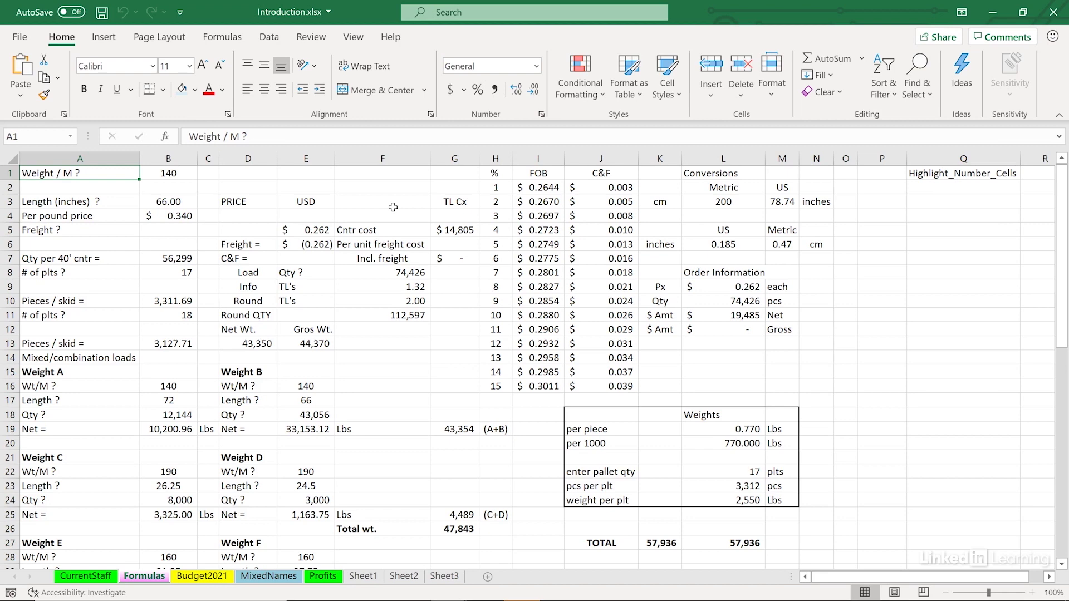
From F2, use Go To Special with Constants, Numbers only, to select all 51 numeric cells
left_click(398, 188)
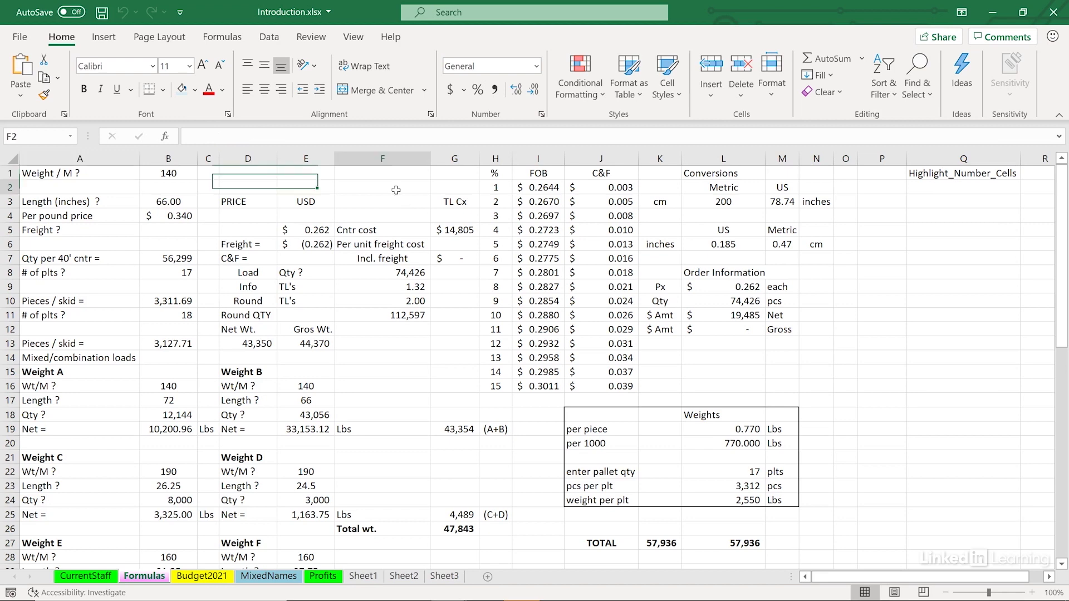
left_click(918, 83)
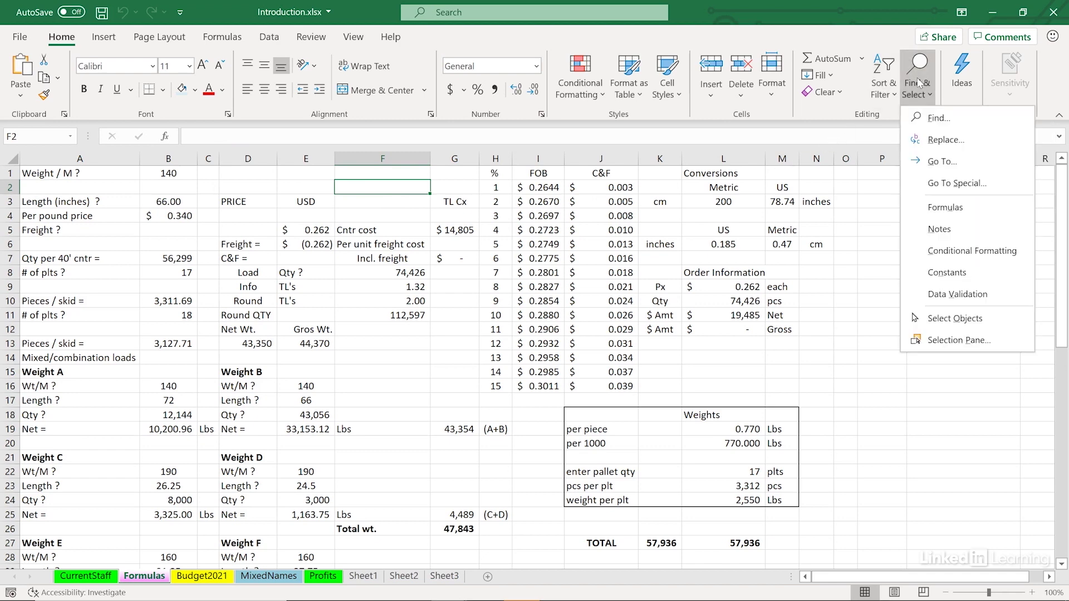
left_click(941, 184)
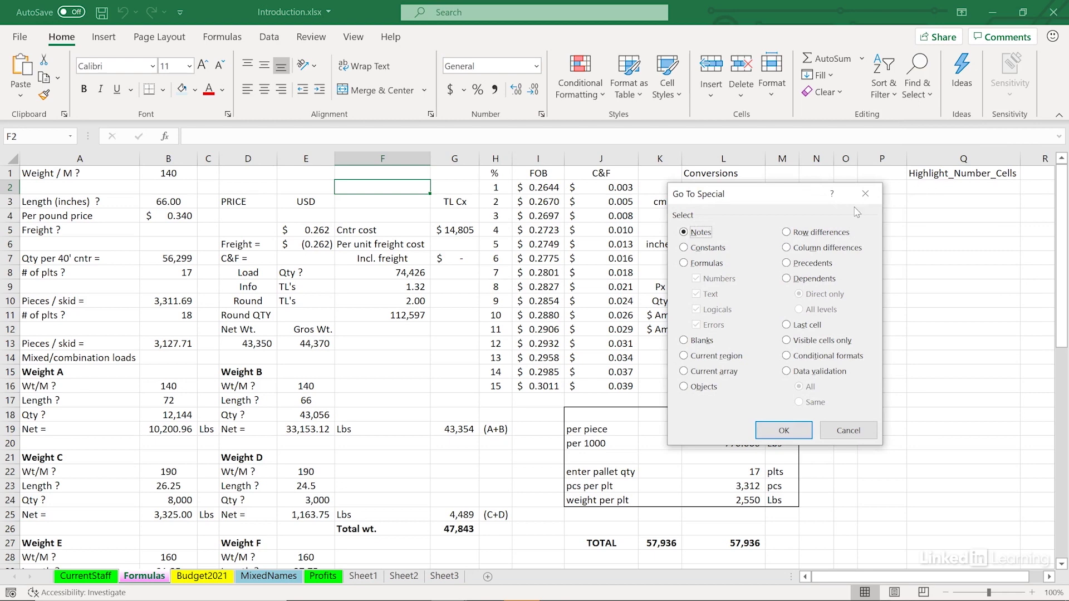
left_click(685, 249)
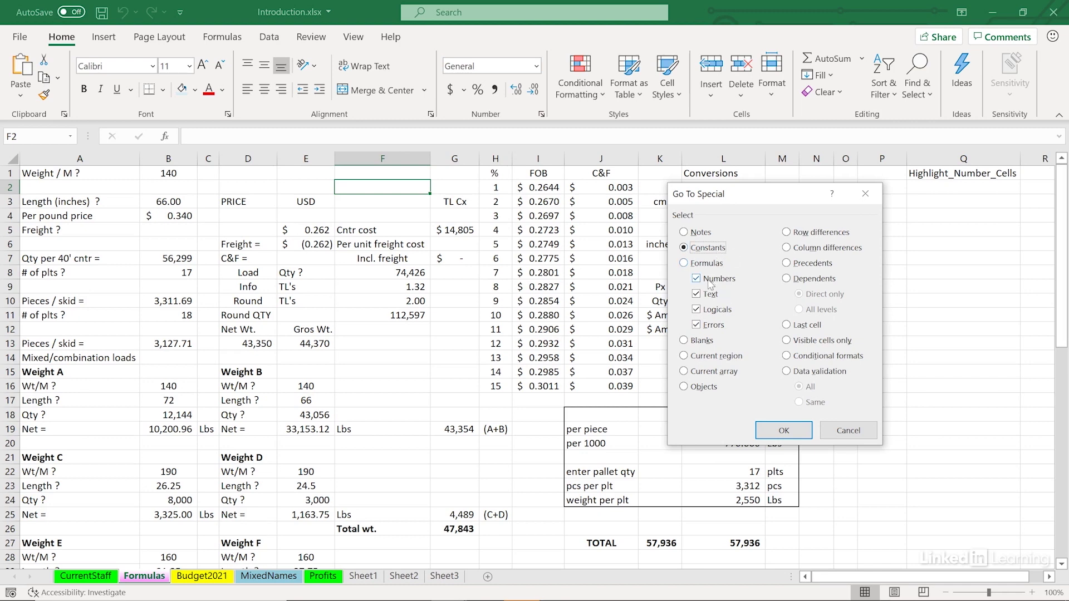
left_click(696, 296)
left_click(697, 311)
left_click(696, 326)
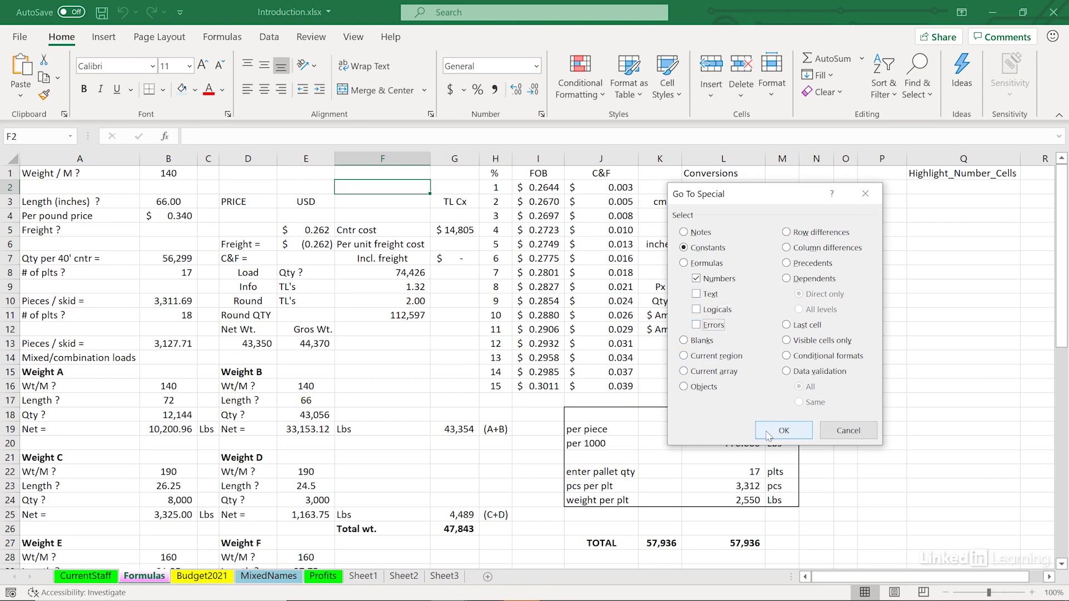
left_click(769, 430)
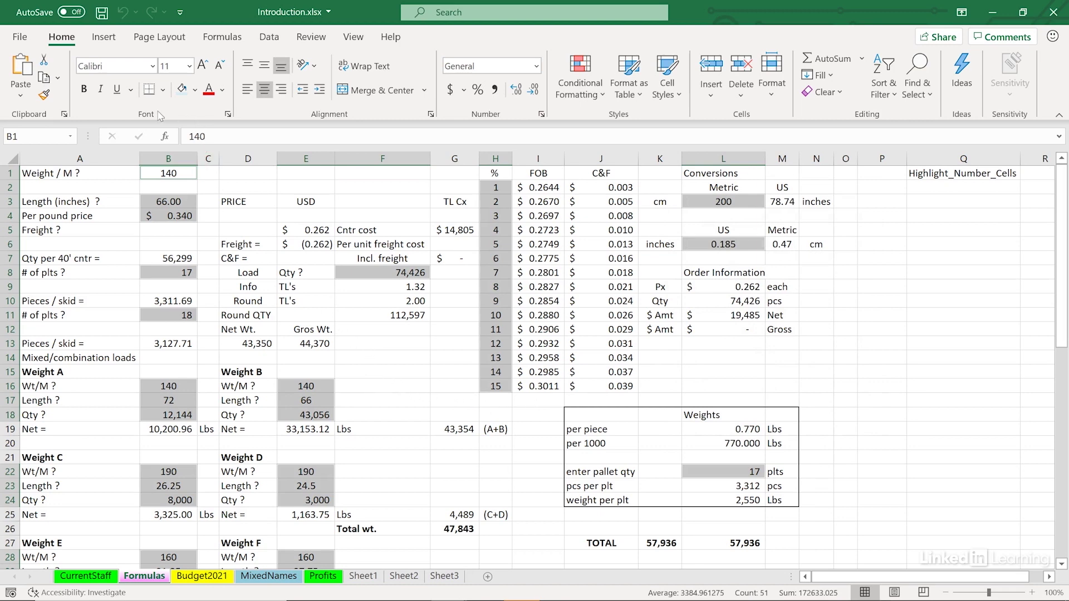
left_click(196, 91)
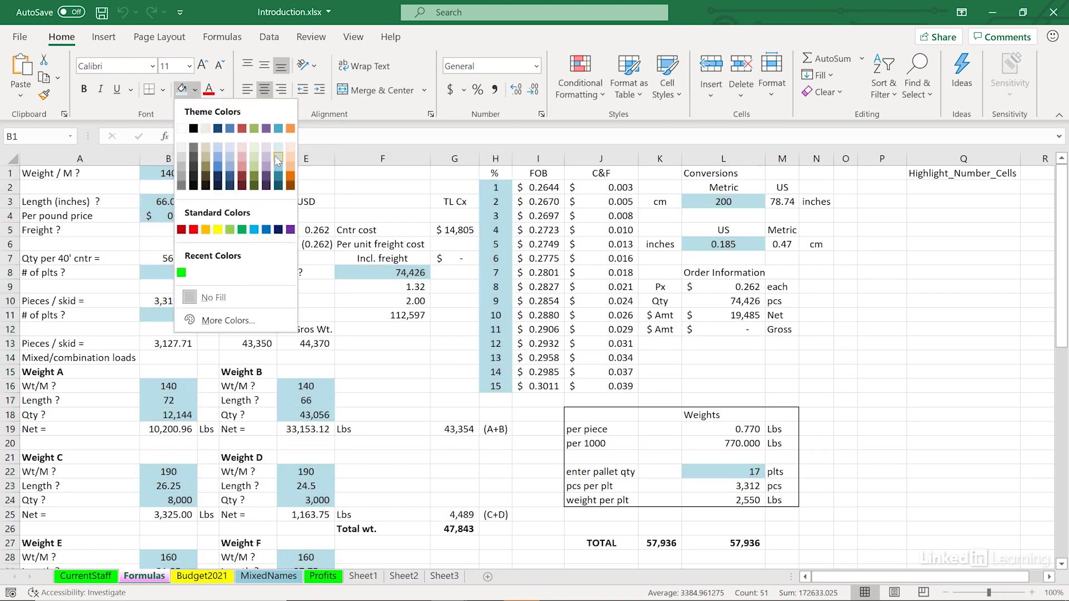
left_click(278, 148)
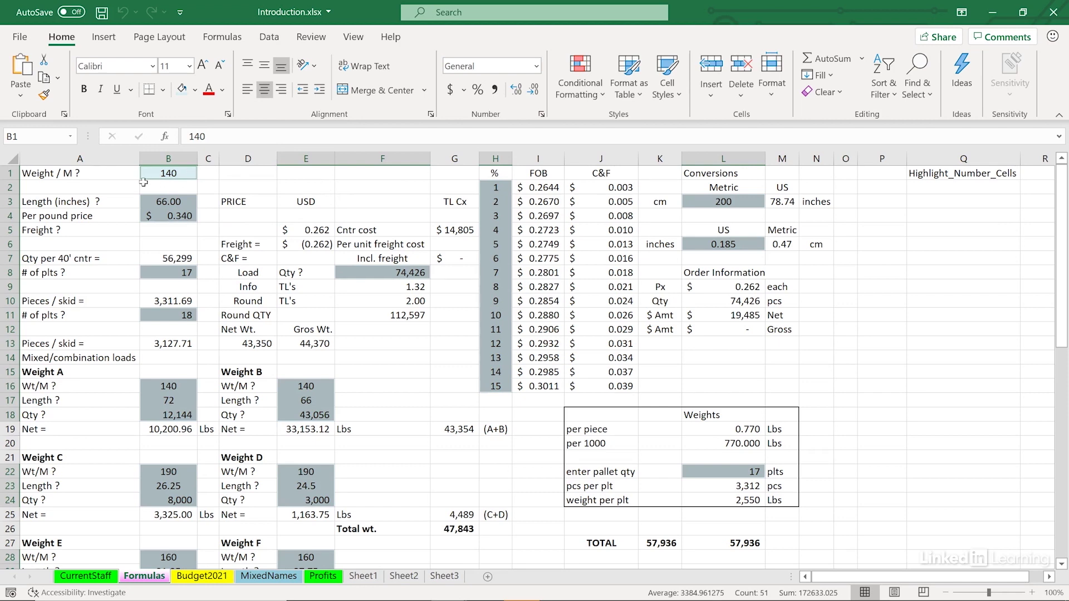
left_click(93, 177)
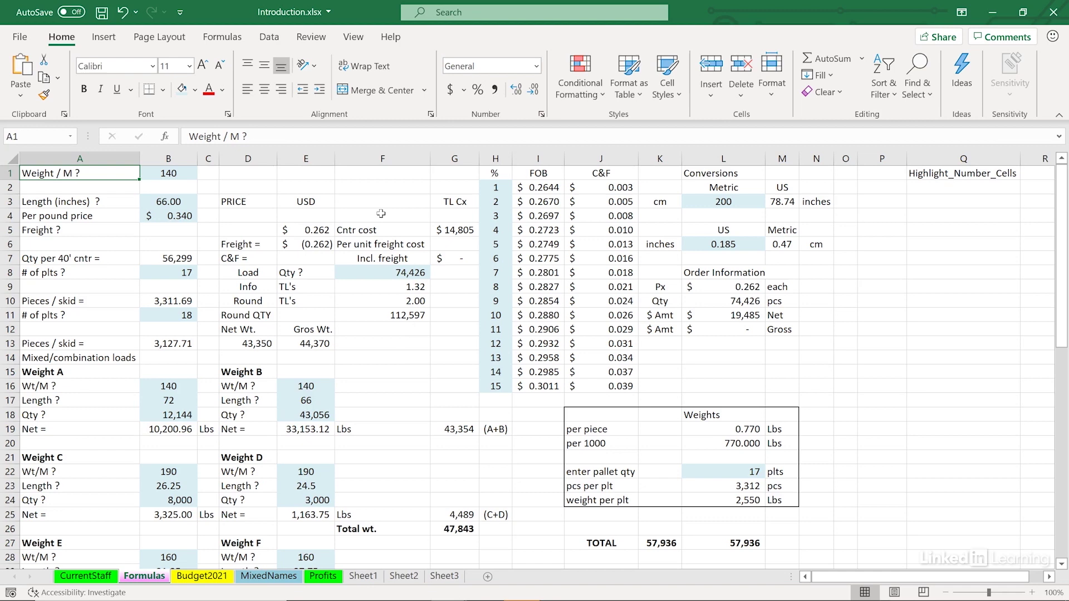
key("ctrl+z")
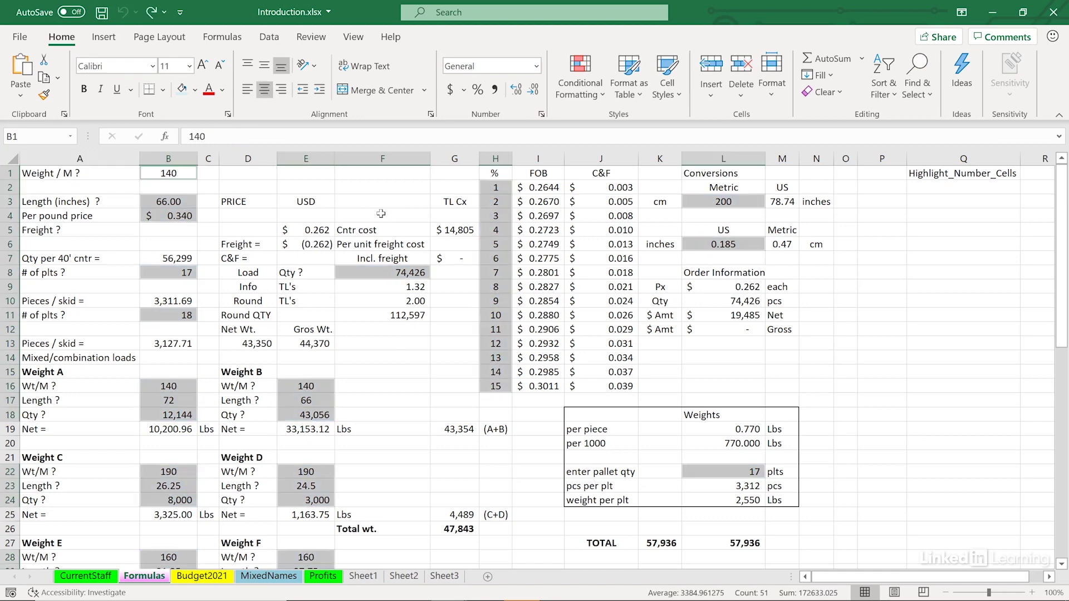
left_click(406, 190)
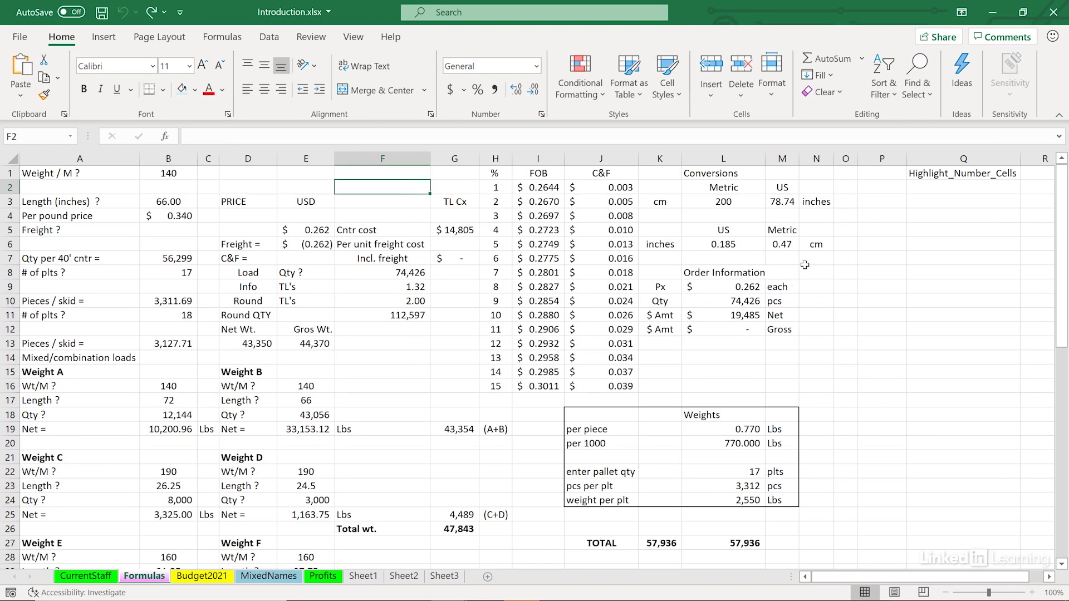
Open Record Macro and name the new macro Highlight_Number_Cells
left_click(354, 38)
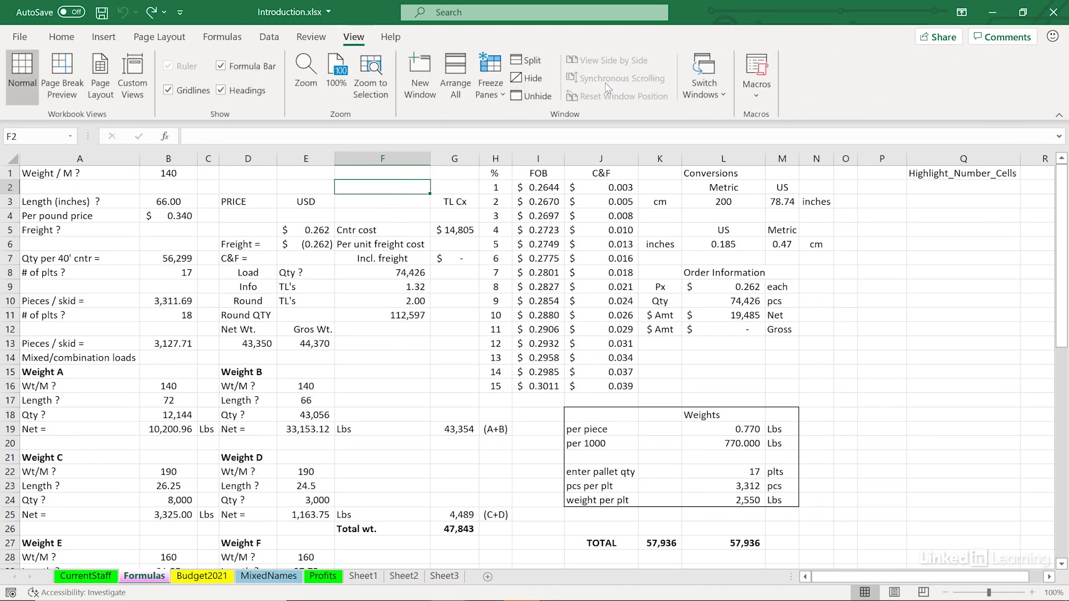
left_click(759, 98)
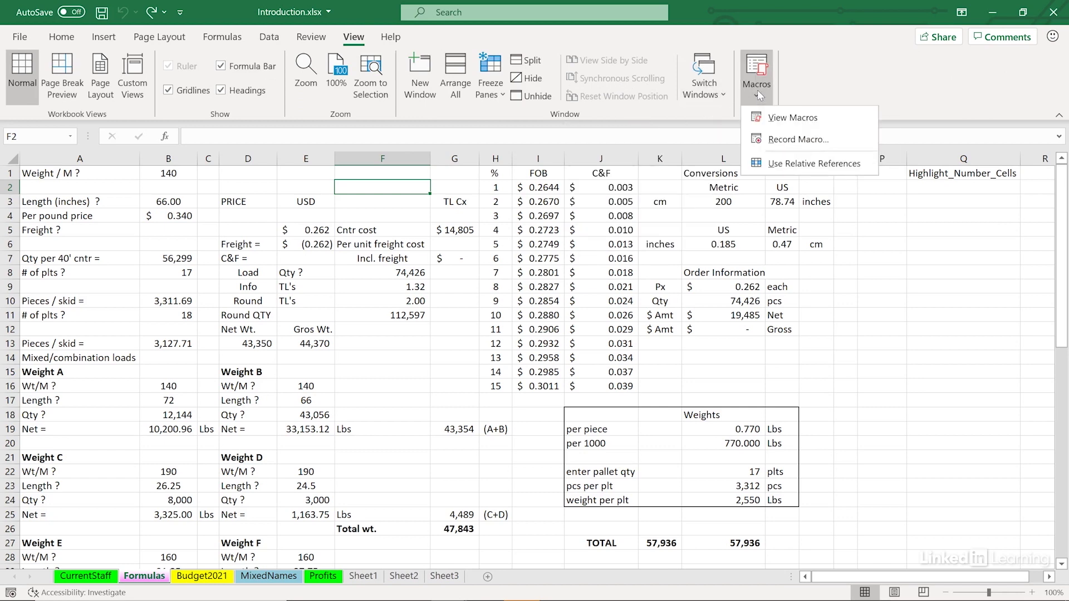
left_click(780, 140)
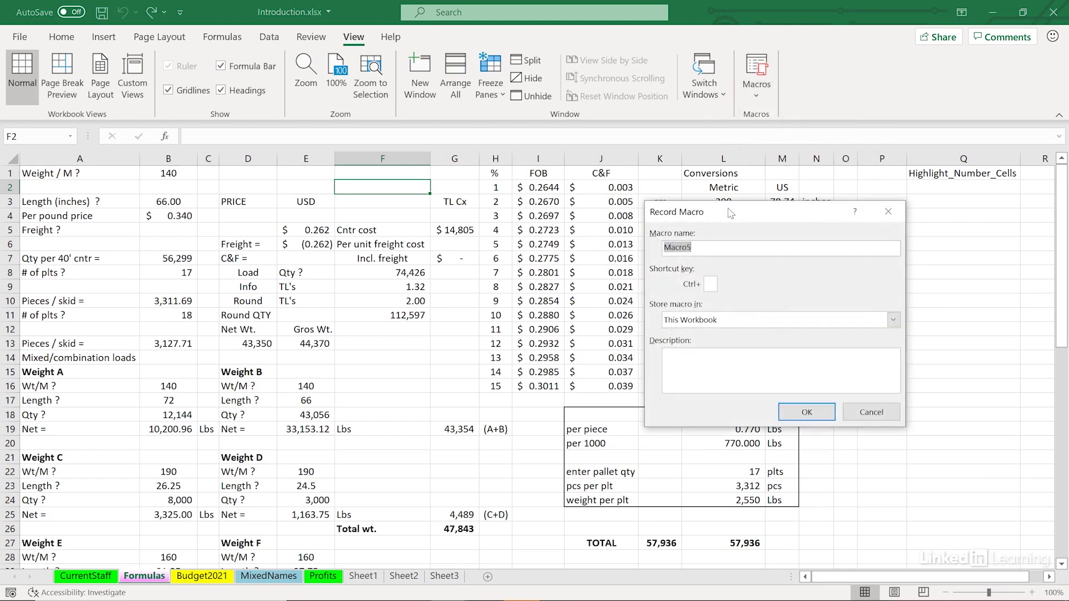
left_click_drag(731, 213, 773, 243)
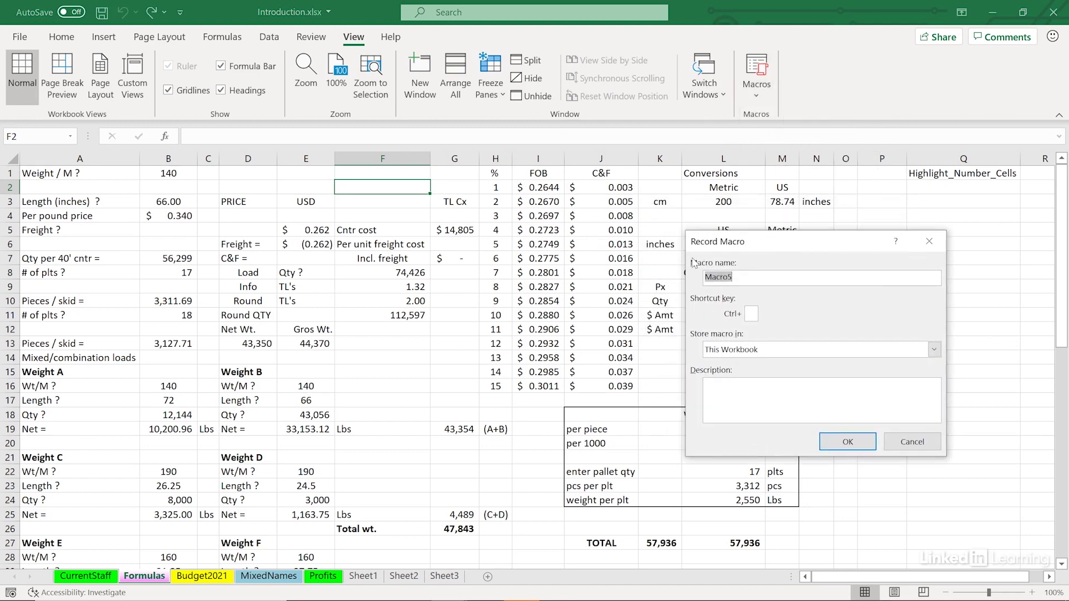
left_click_drag(744, 280, 702, 281)
type("Highlight_")
type("Number_Cells")
Set the macro's shortcut key to Ctrl+Shift+N
left_click(752, 313)
key("shift+n")
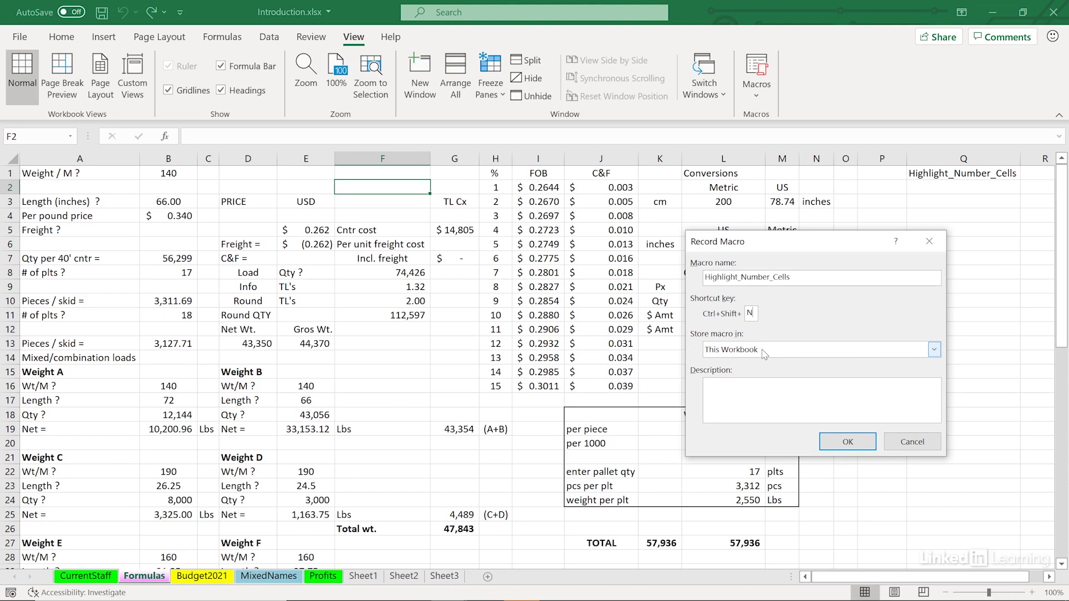
Enter the description 'Highlight_Number_Cells in the current worksheet' and start recording
left_click_drag(793, 277, 678, 267)
key("ctrl+c")
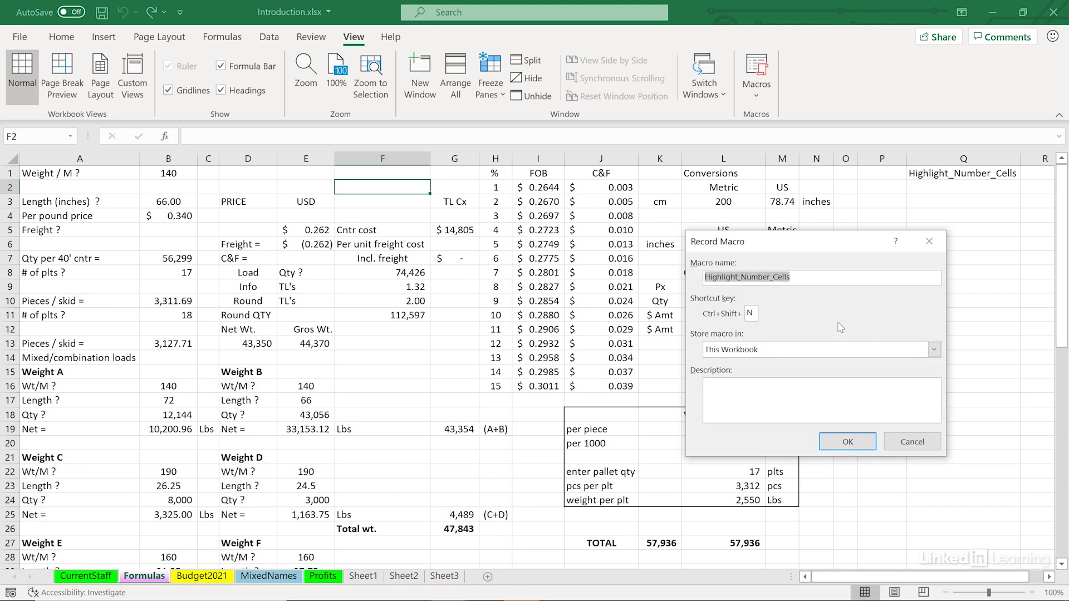
left_click(731, 384)
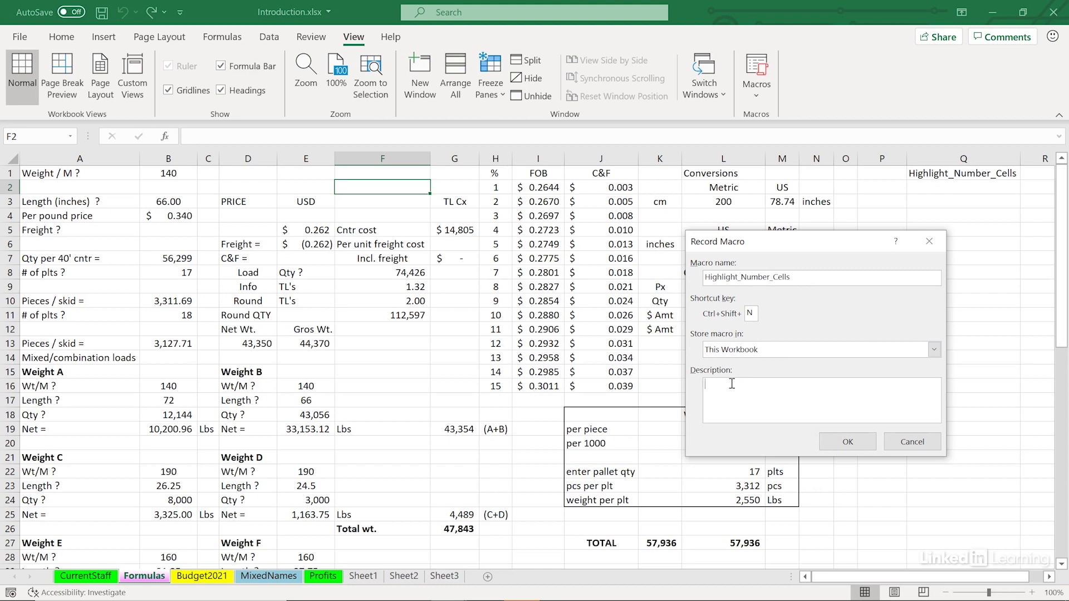
key("ctrl+v")
type("in the current workshe")
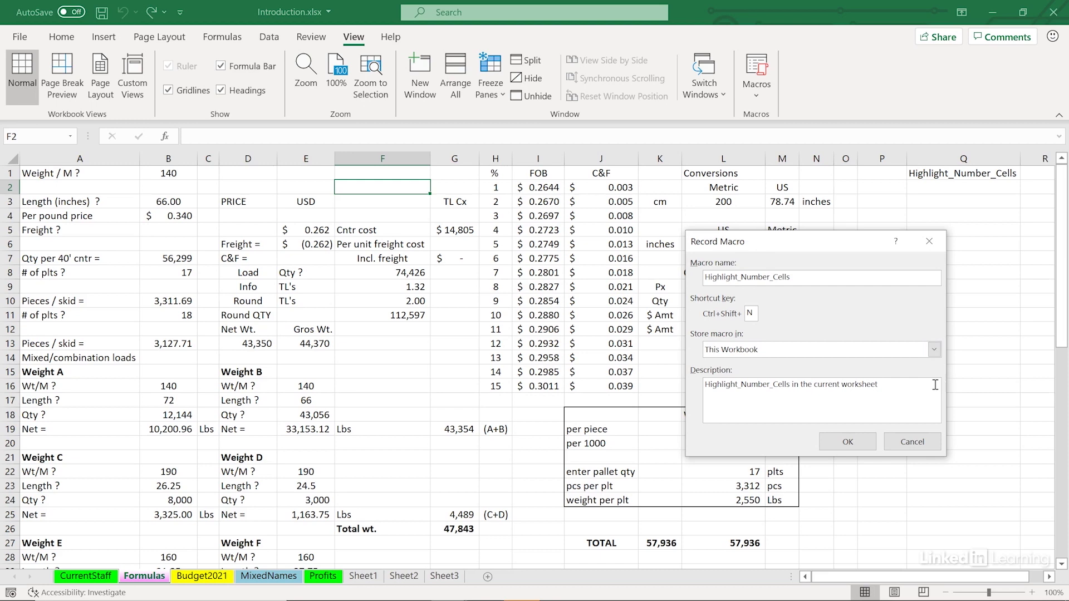
left_click(838, 439)
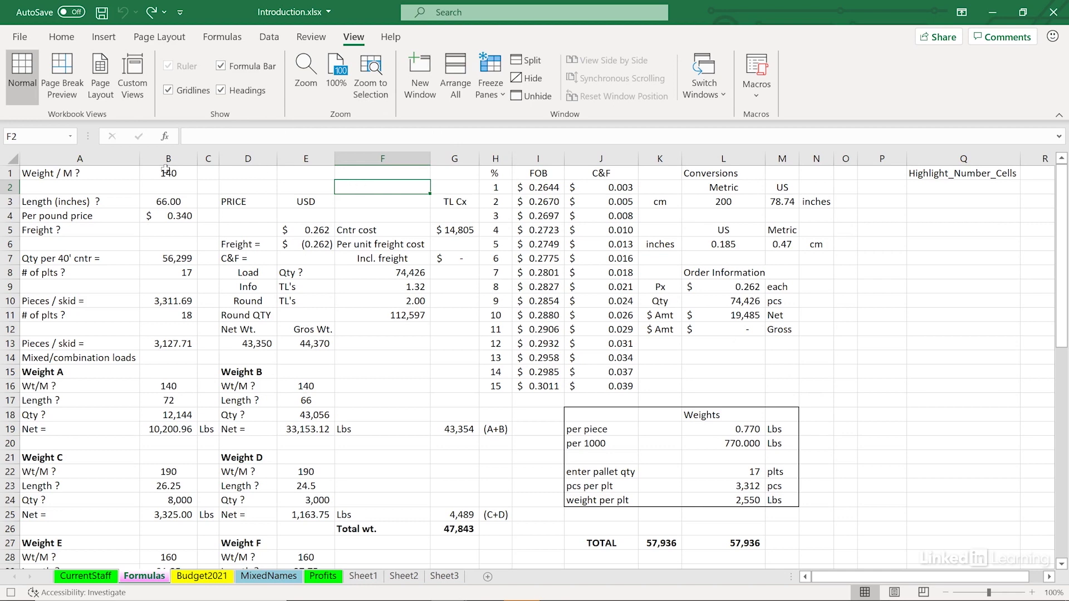
From A1, select all numeric constant cells via Go To Special (Constants, Numbers only)
left_click(105, 172)
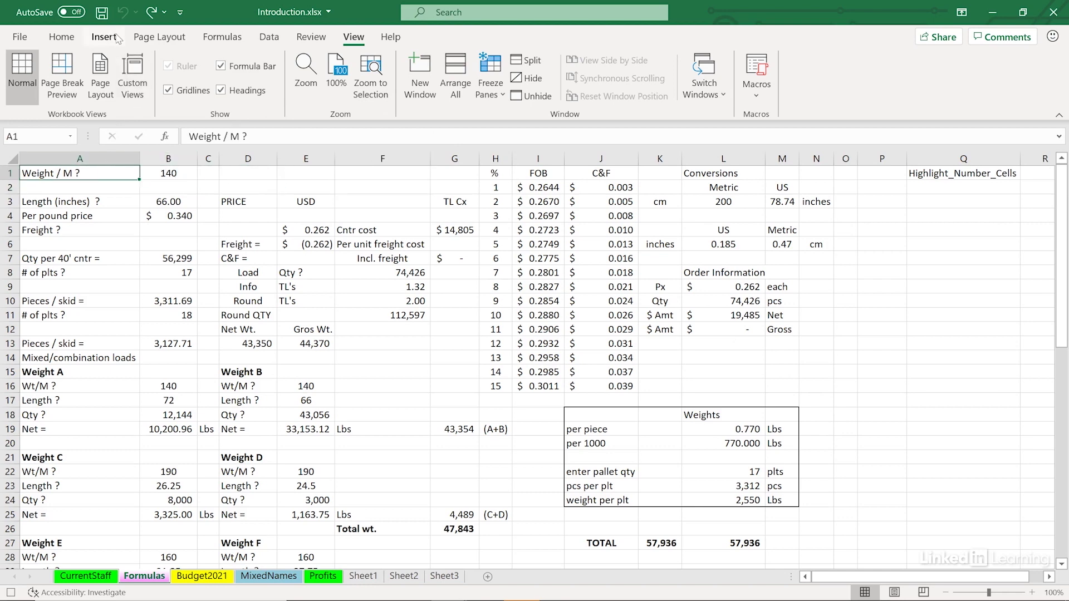
left_click(63, 40)
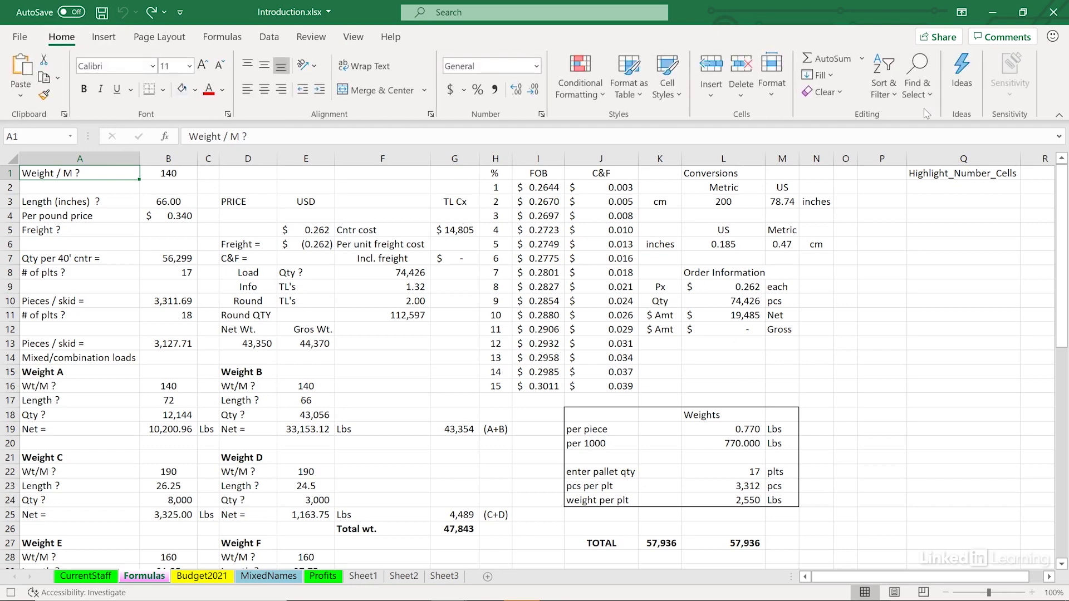
left_click(918, 88)
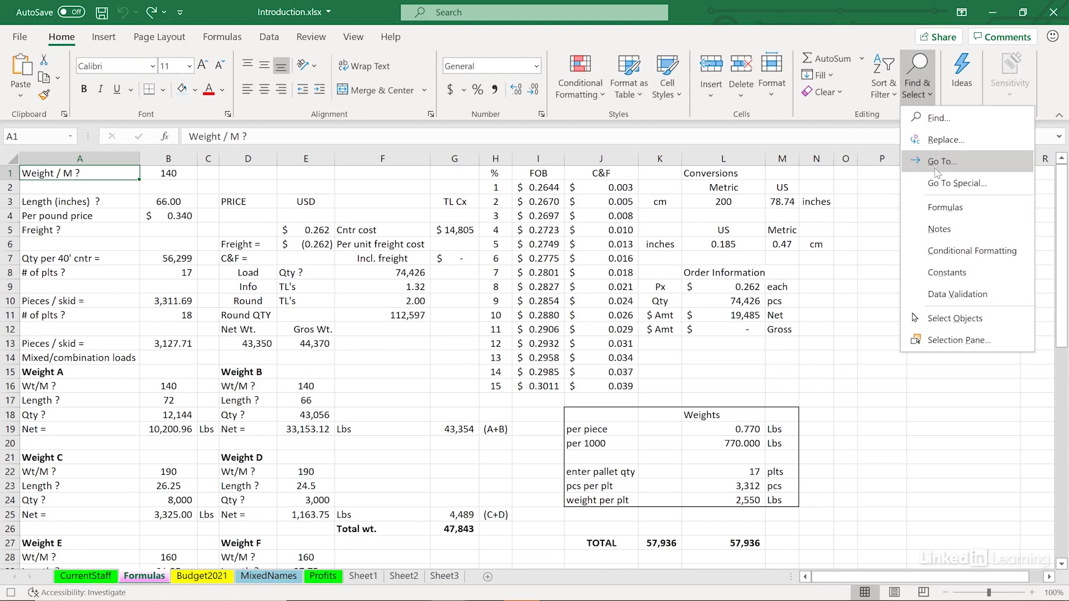
left_click(938, 186)
left_click(726, 278)
left_click(737, 324)
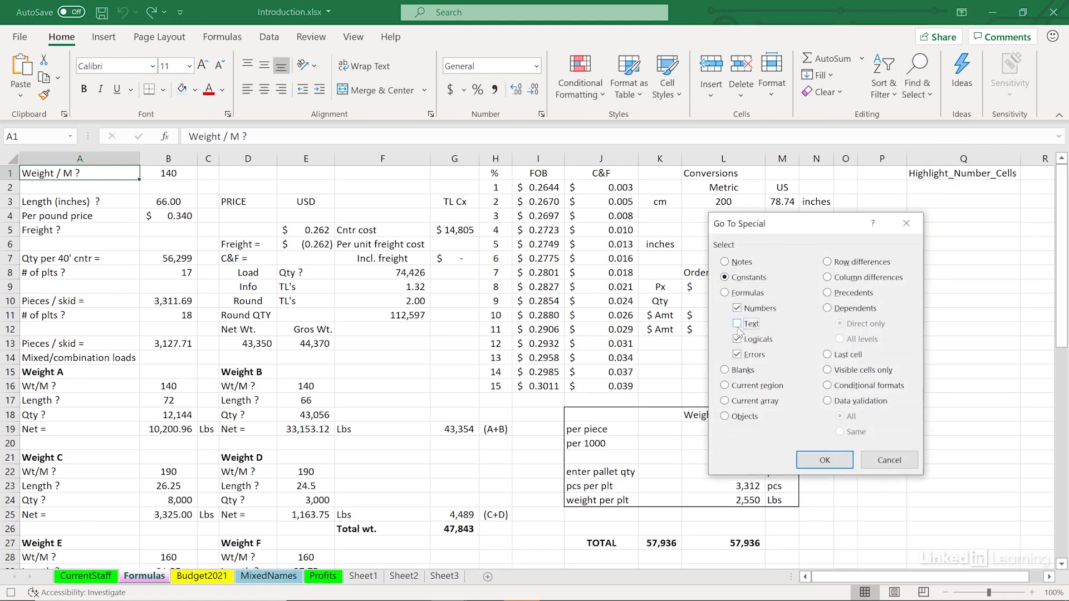
left_click(738, 339)
left_click(738, 354)
left_click(811, 460)
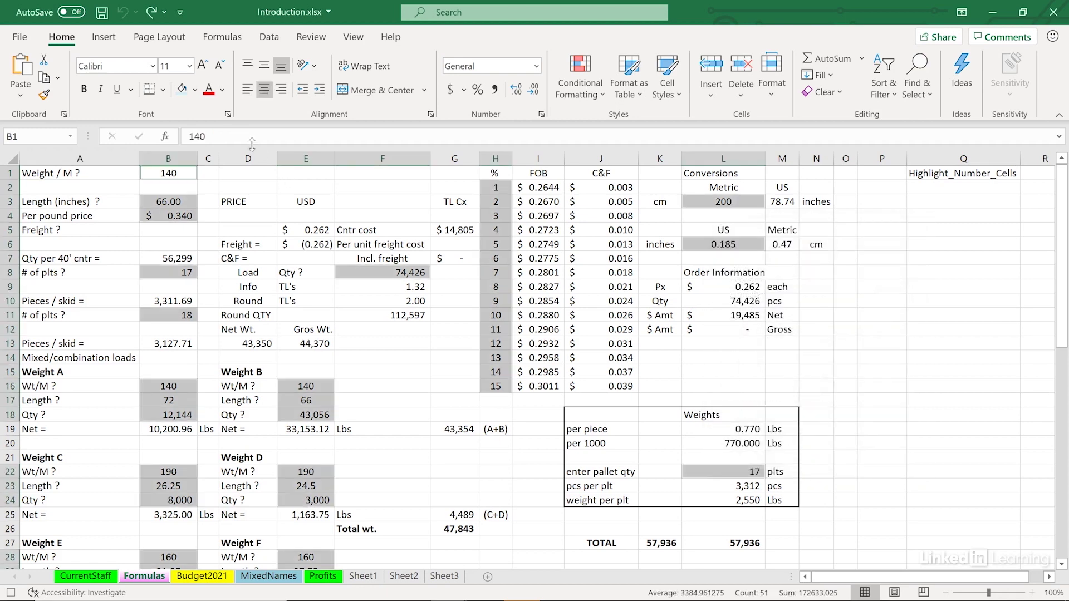
Fill the selected number cells light blue and return to A1
left_click(196, 91)
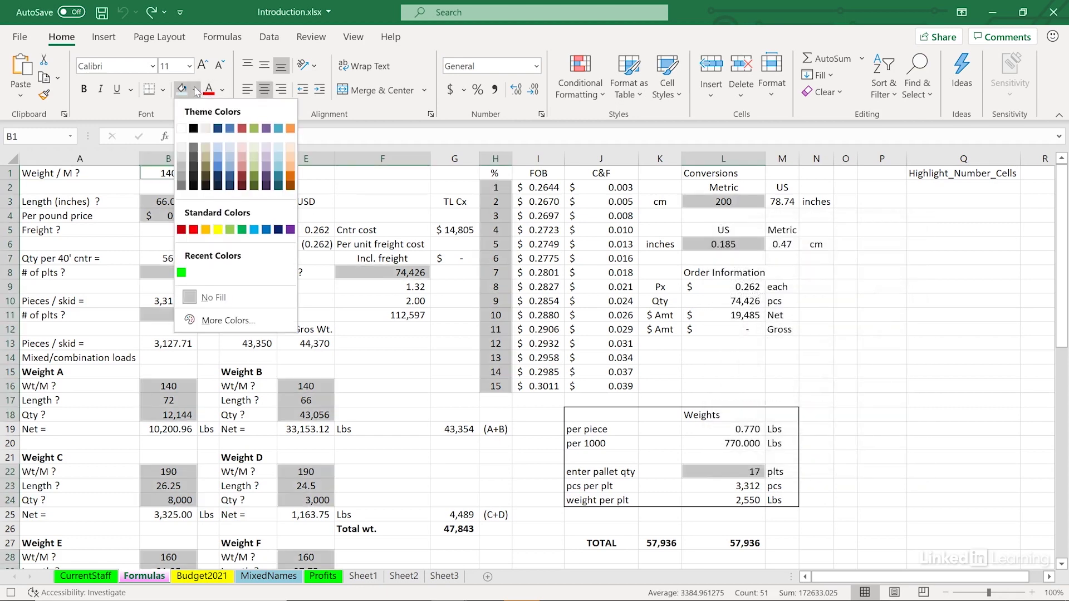
left_click(279, 148)
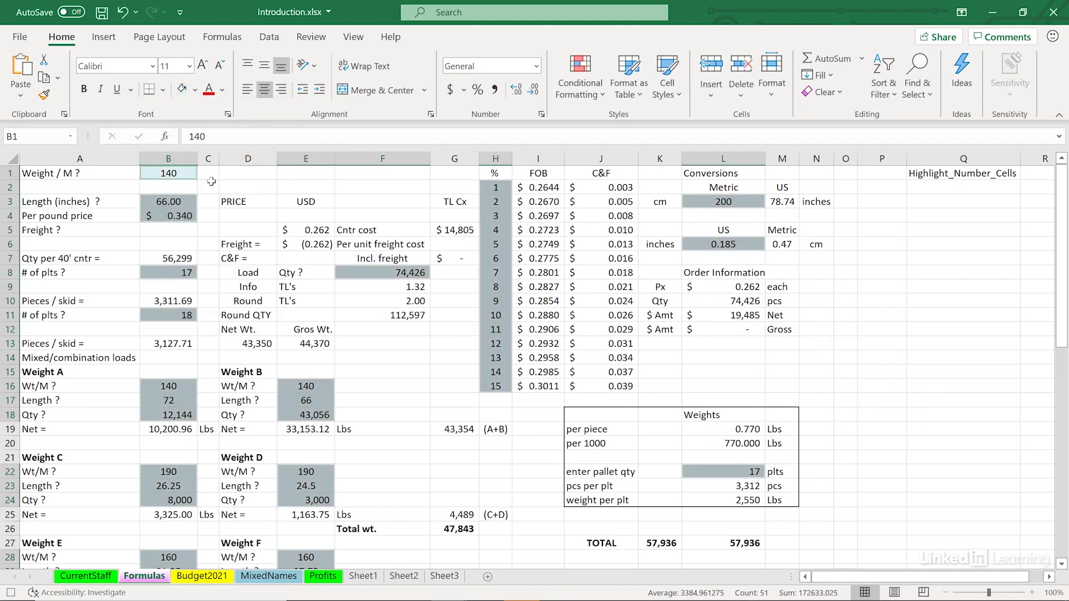
left_click(92, 172)
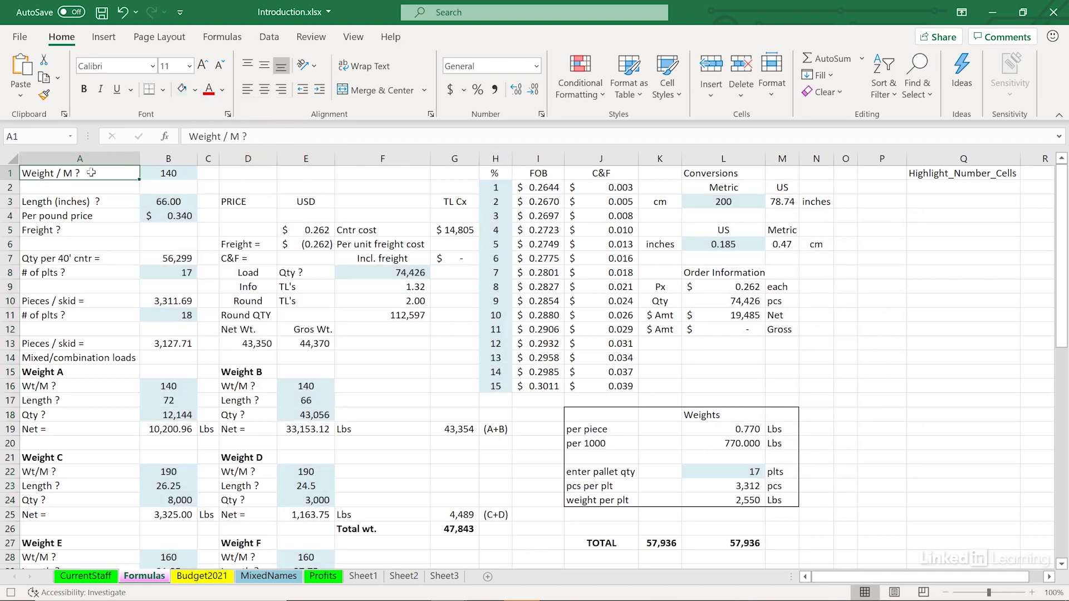
Stop recording the Highlight_Number_Cells macro
left_click(355, 39)
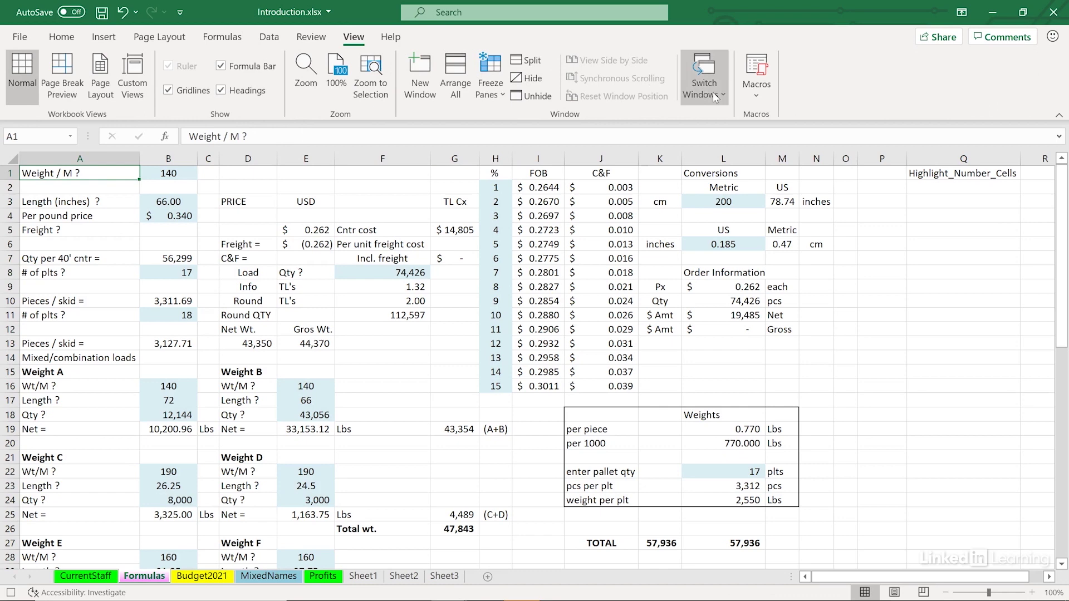
left_click(758, 99)
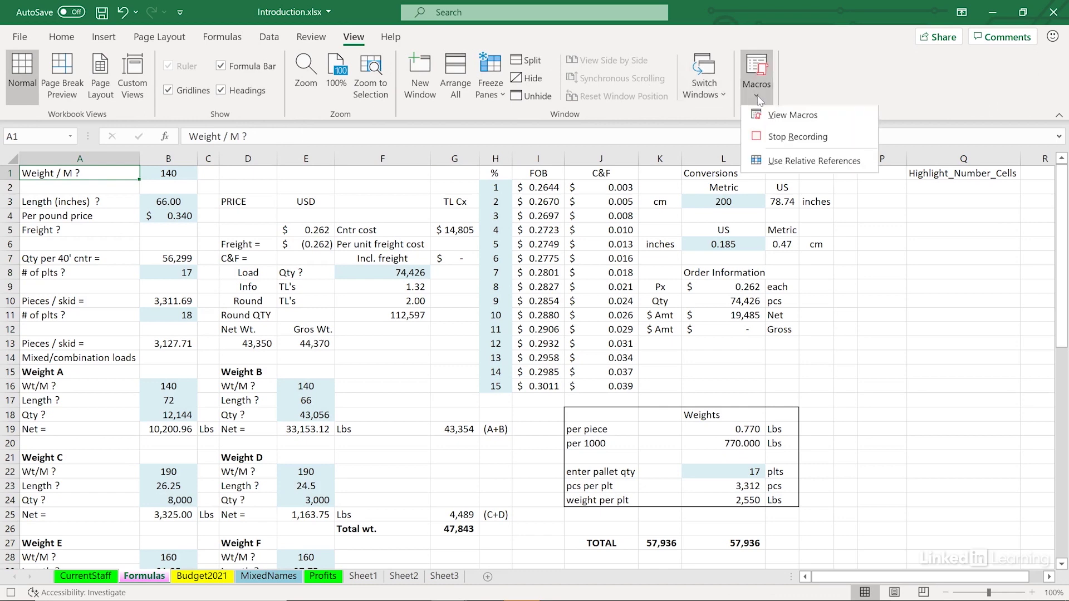
left_click(770, 138)
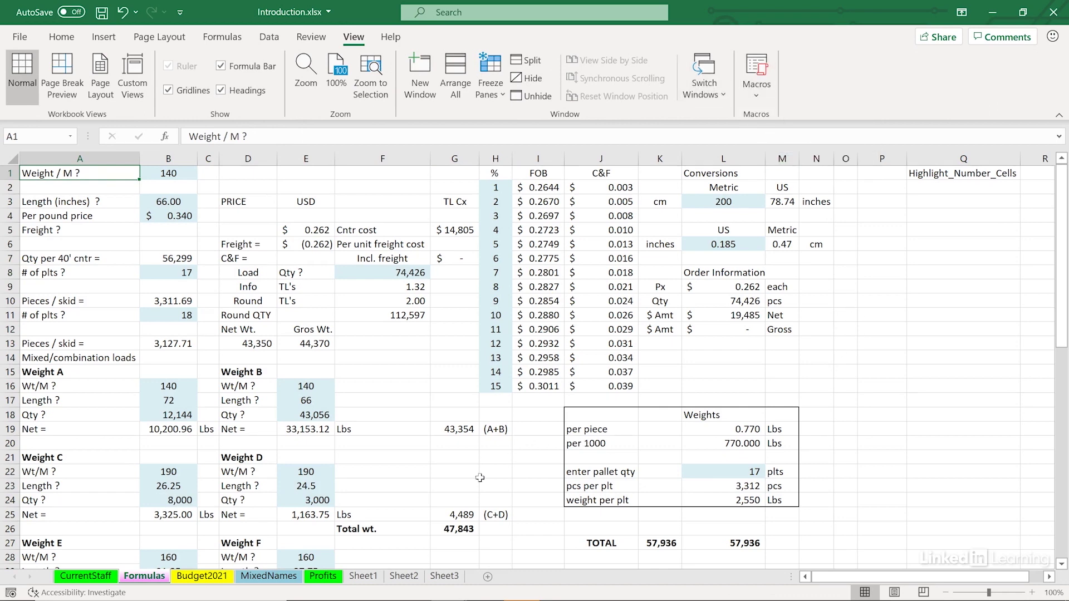
Run the Highlight_Number_Cells macro on the Profits sheet
left_click(323, 578)
left_click(826, 278)
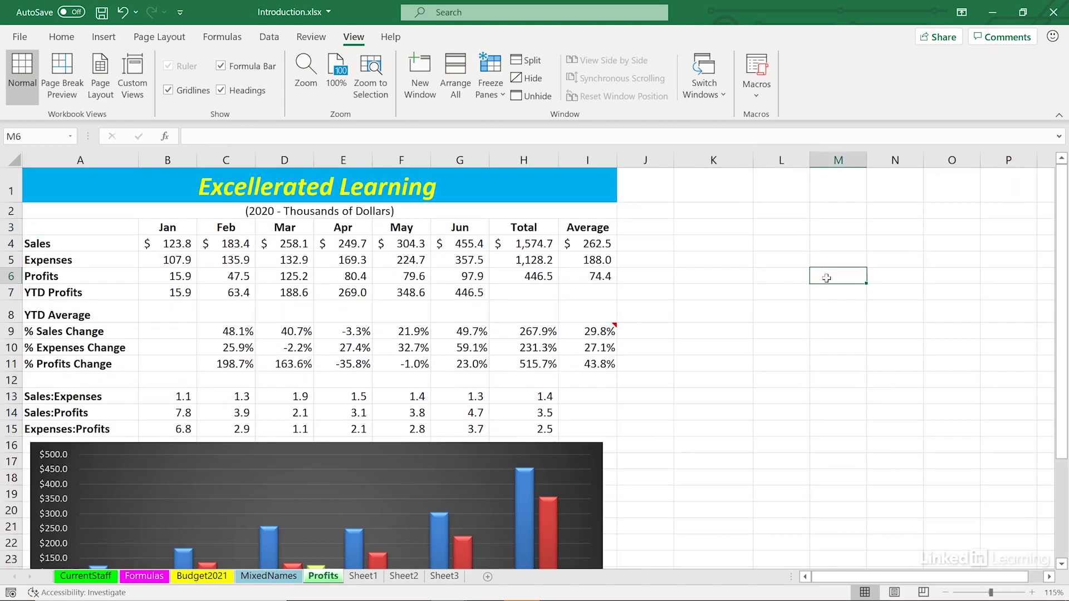
key("ctrl+Home")
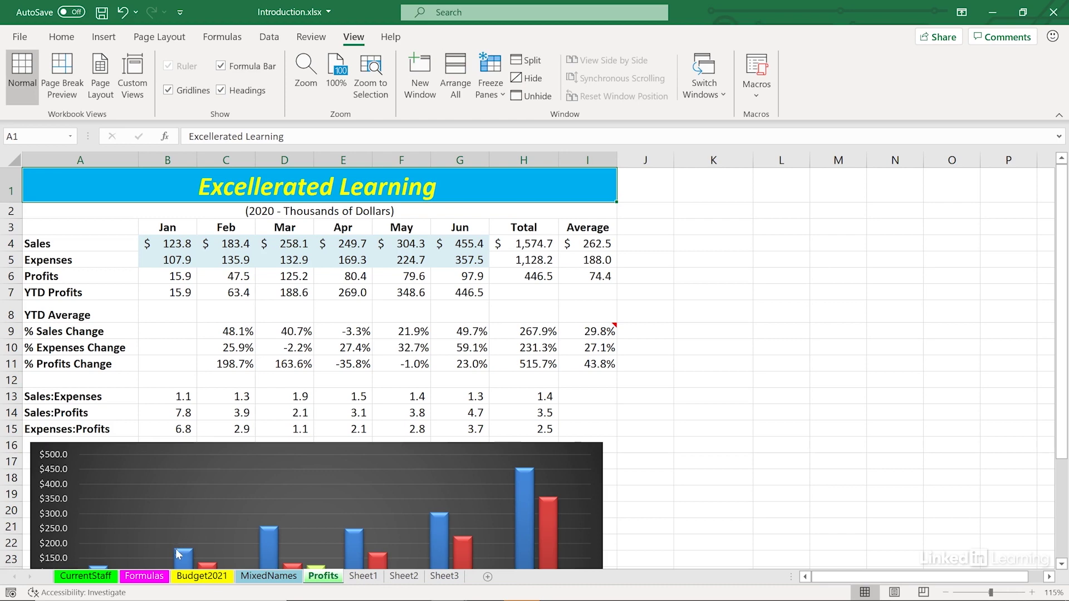
Run the macro on the CurrentStaff sheet and scroll right to check the shaded numbers
left_click(89, 577)
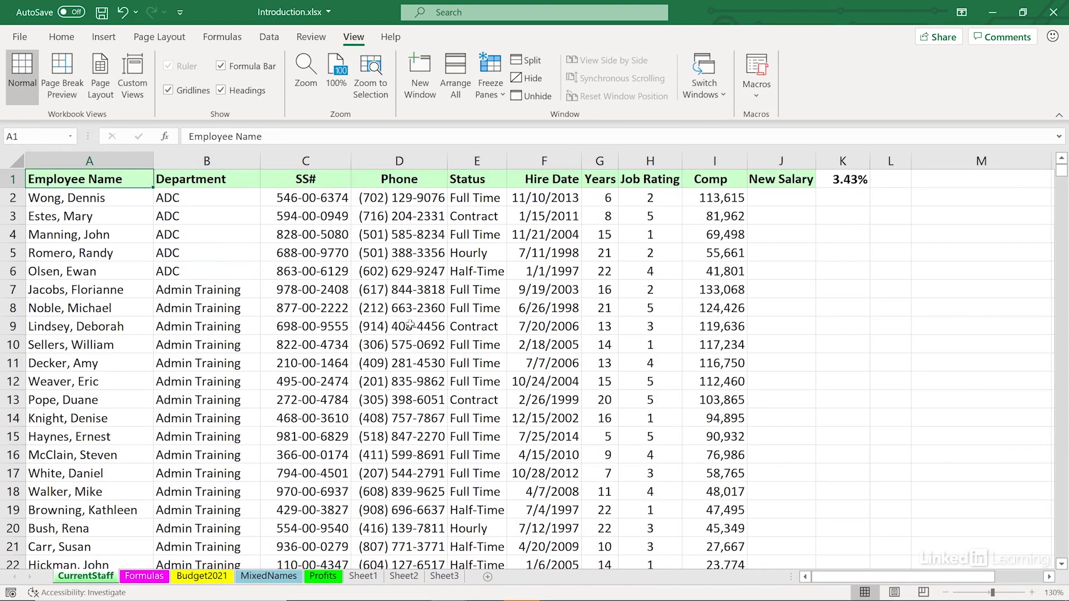
left_click(456, 303)
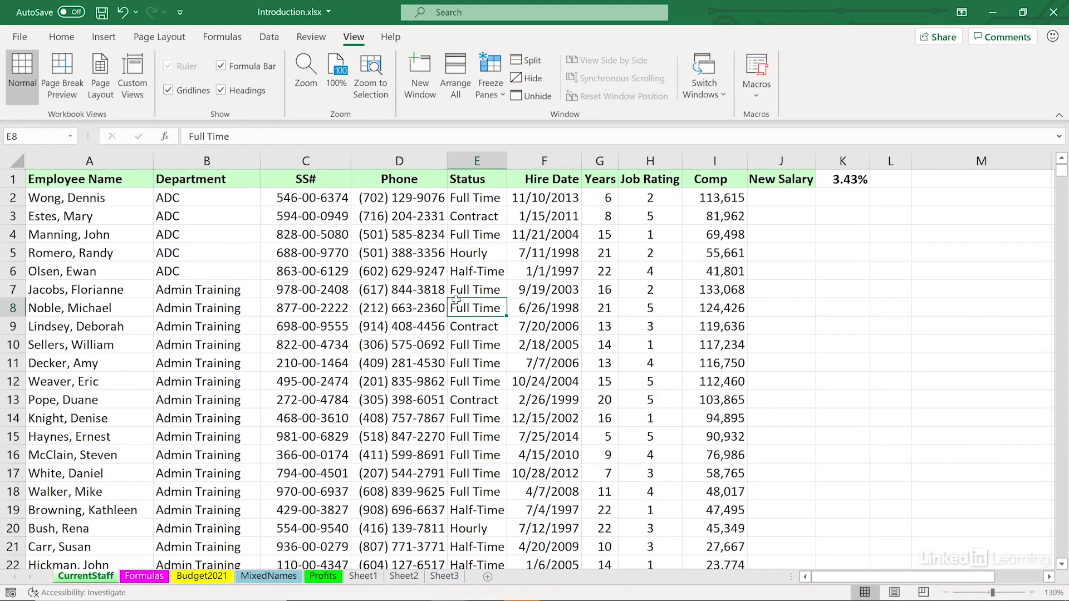
key("ctrl+Home")
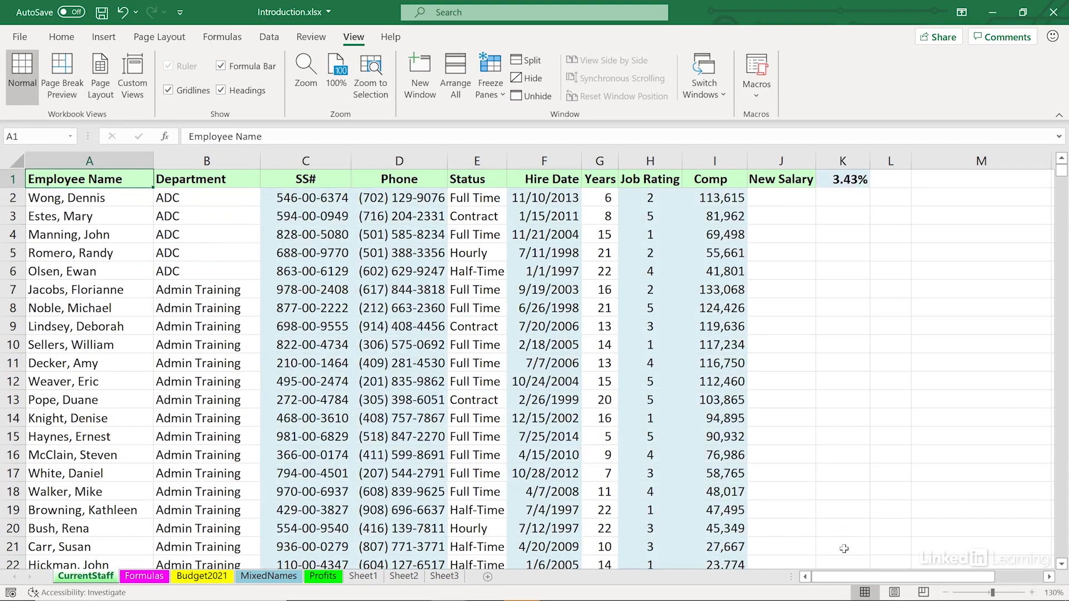
left_click_drag(846, 576, 943, 576)
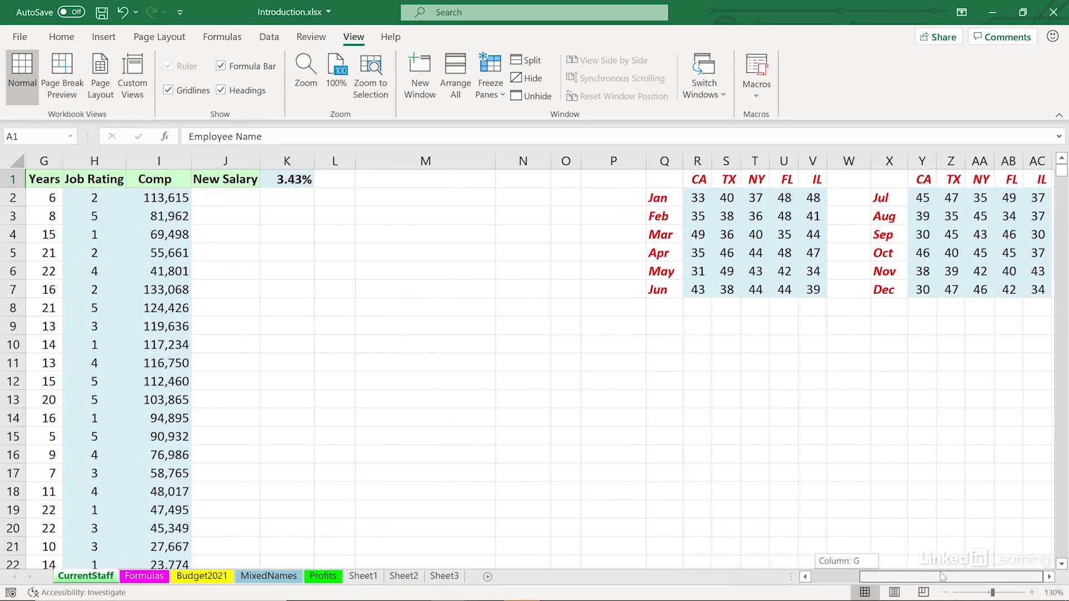
key("ctrl+BackSpace")
left_click(909, 323)
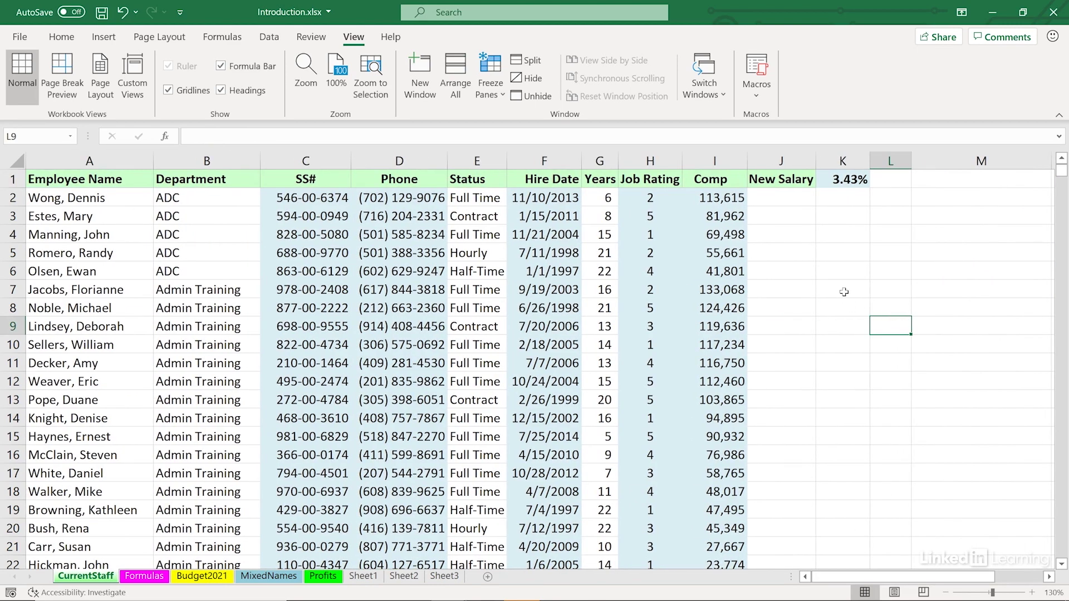
Check the Format Cells entry in the Undo list without undoing, then switch to the Formulas sheet
left_click(135, 11)
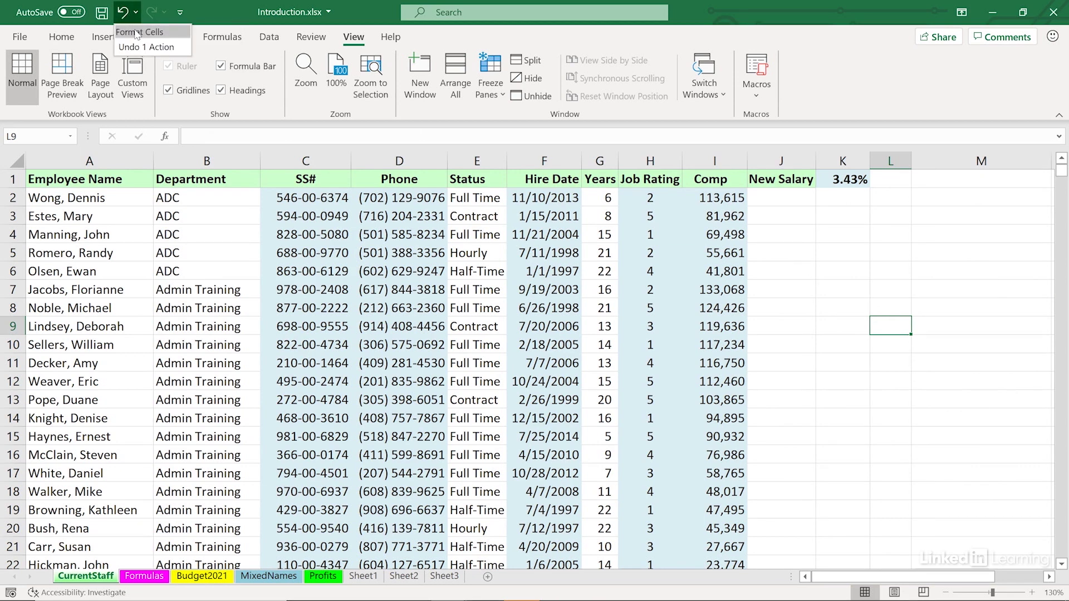
left_click(202, 215)
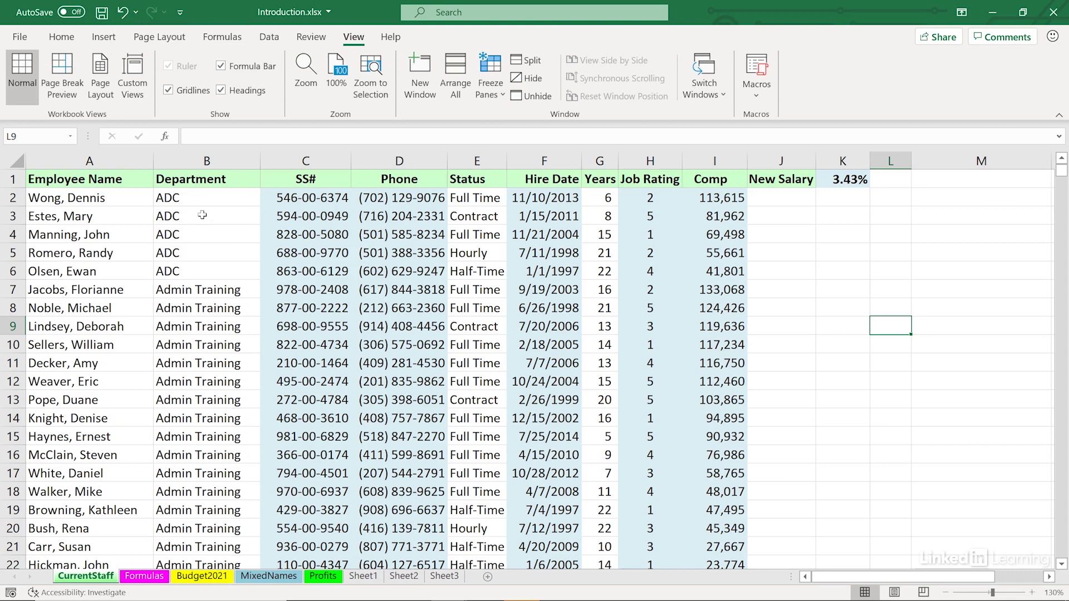
left_click(203, 216)
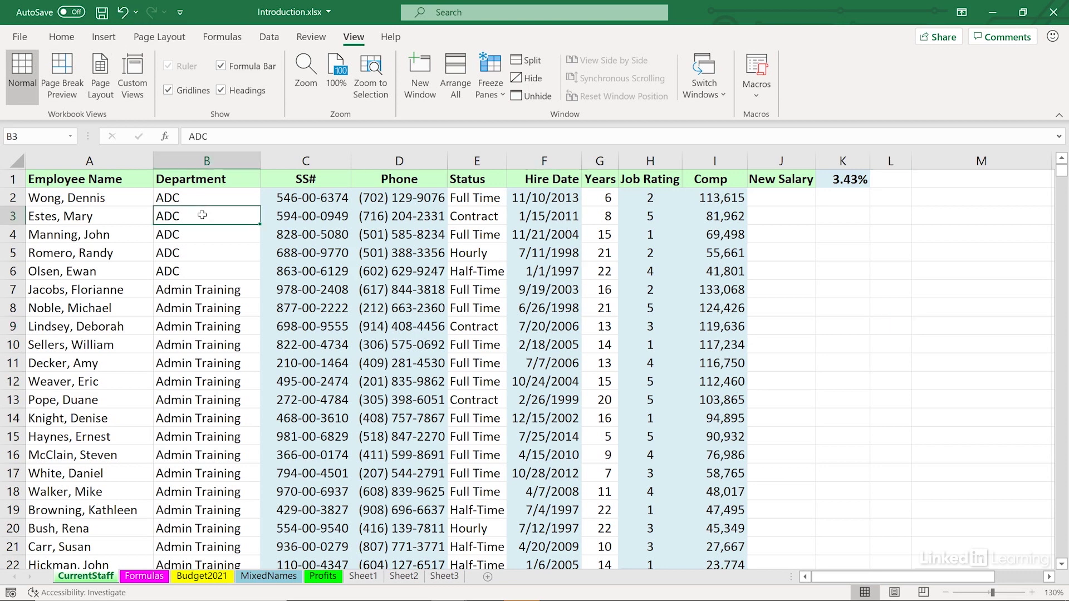
left_click(156, 579)
left_click(412, 377)
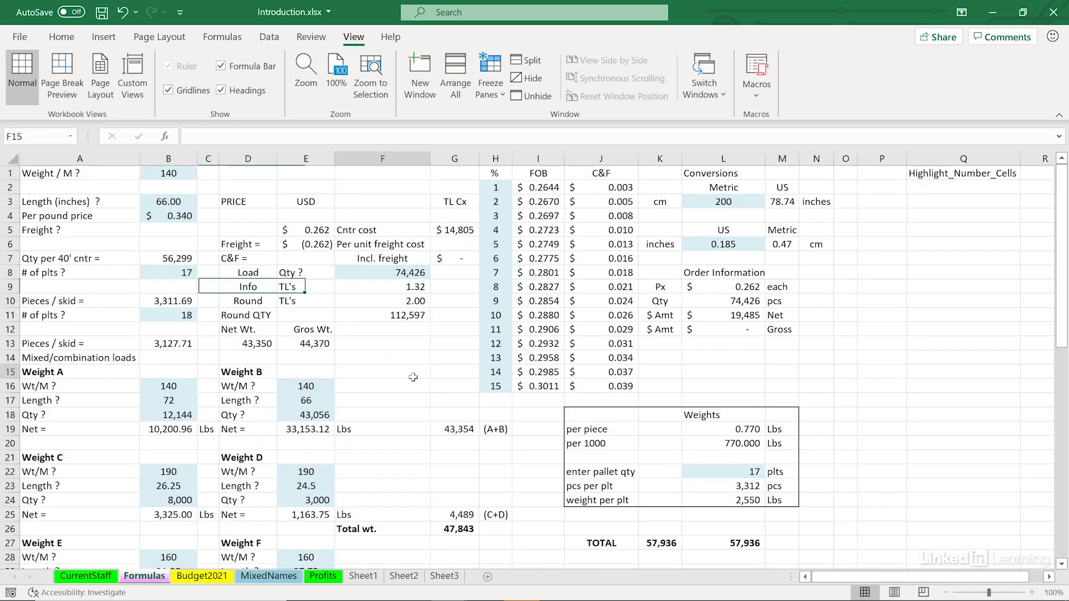